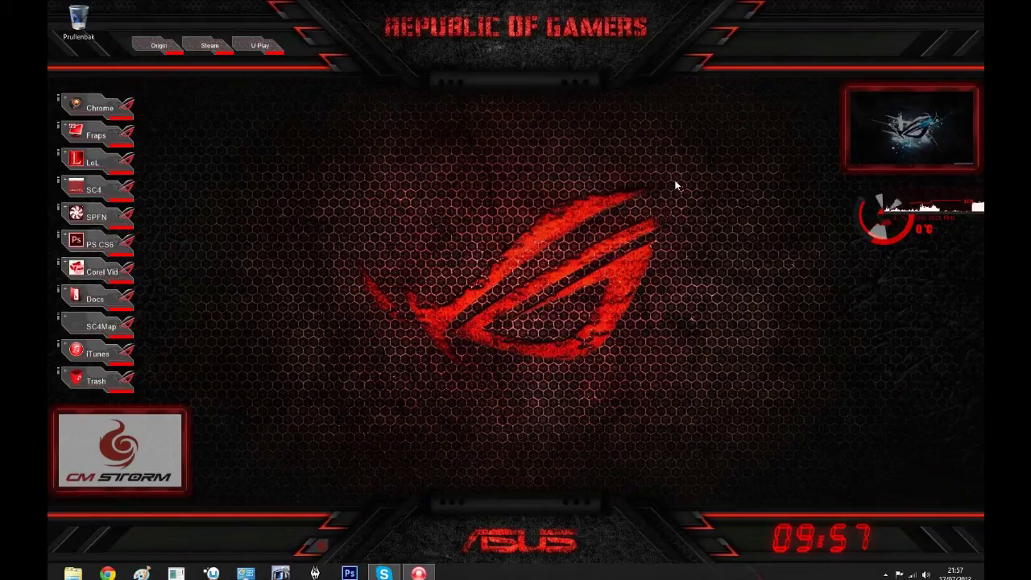
- Navigate from the Documenten library into the SimCity 4 Plugins folder
left_click(103, 300)
left_click(469, 163)
double_click(469, 163)
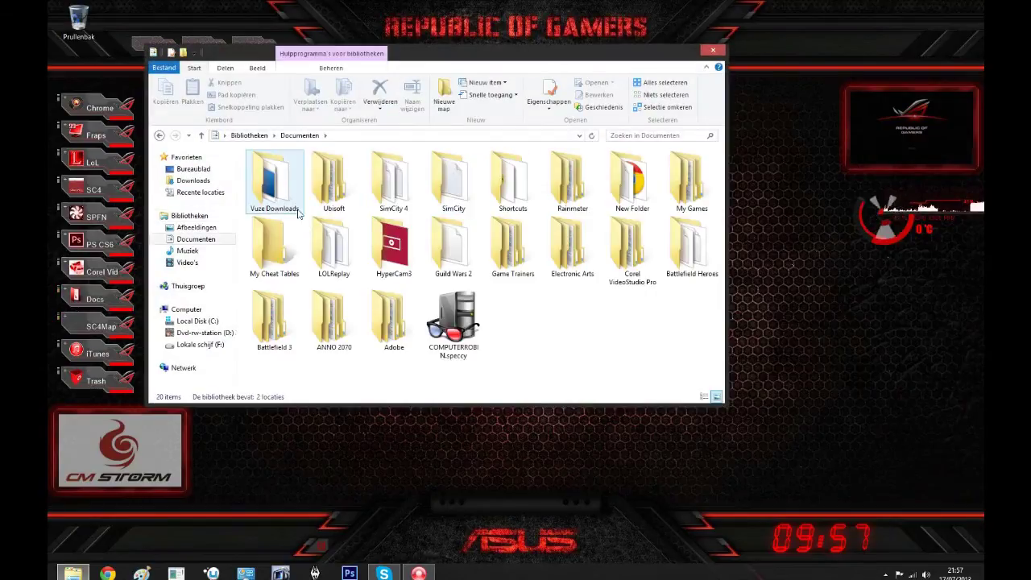
double_click(391, 181)
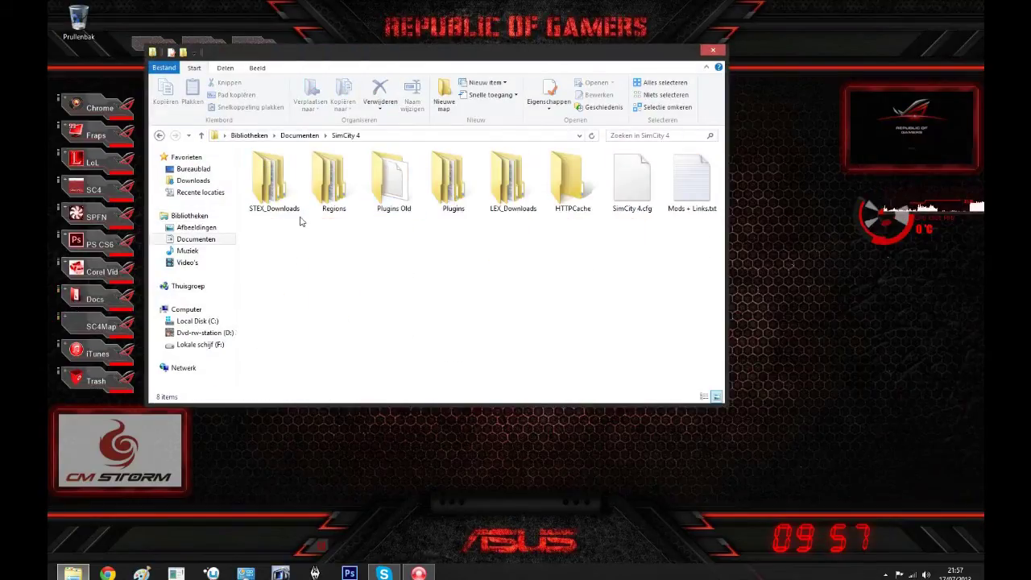
double_click(453, 181)
- Maximize the Plugins window, switch to Details view and sort folders by name ascending
left_click(689, 53)
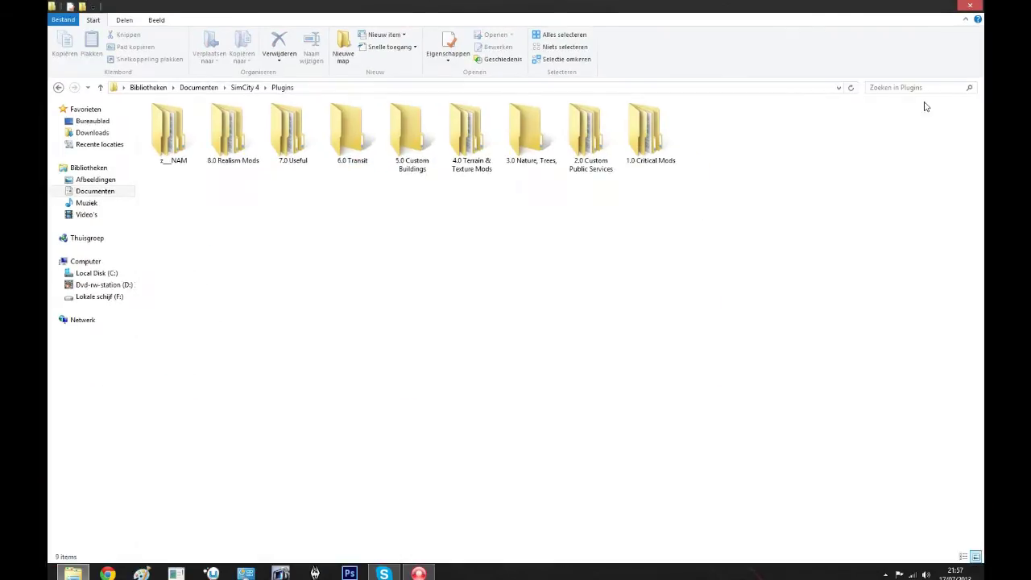
right_click(596, 269)
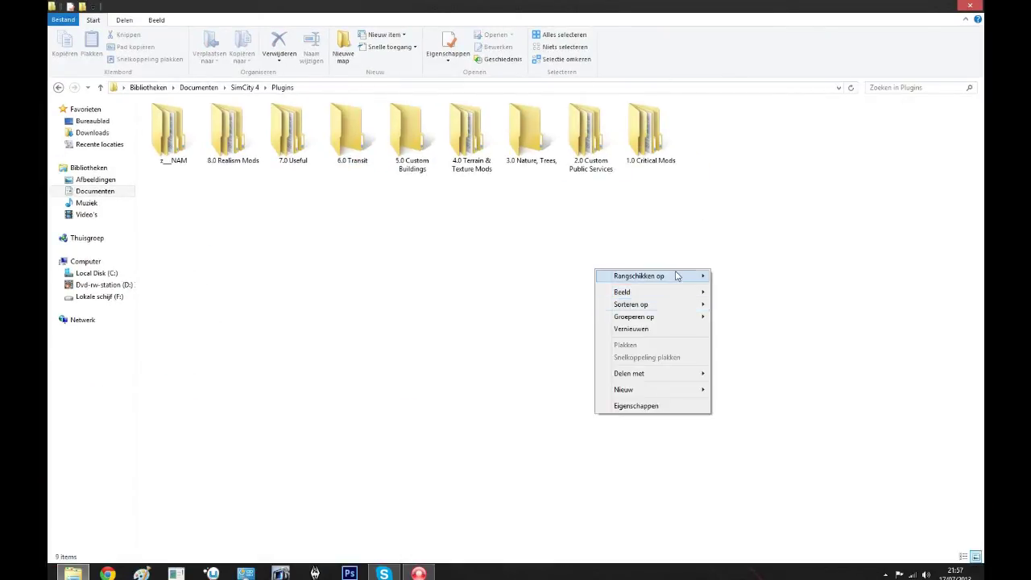
mouse_move(621, 292)
left_click(736, 353)
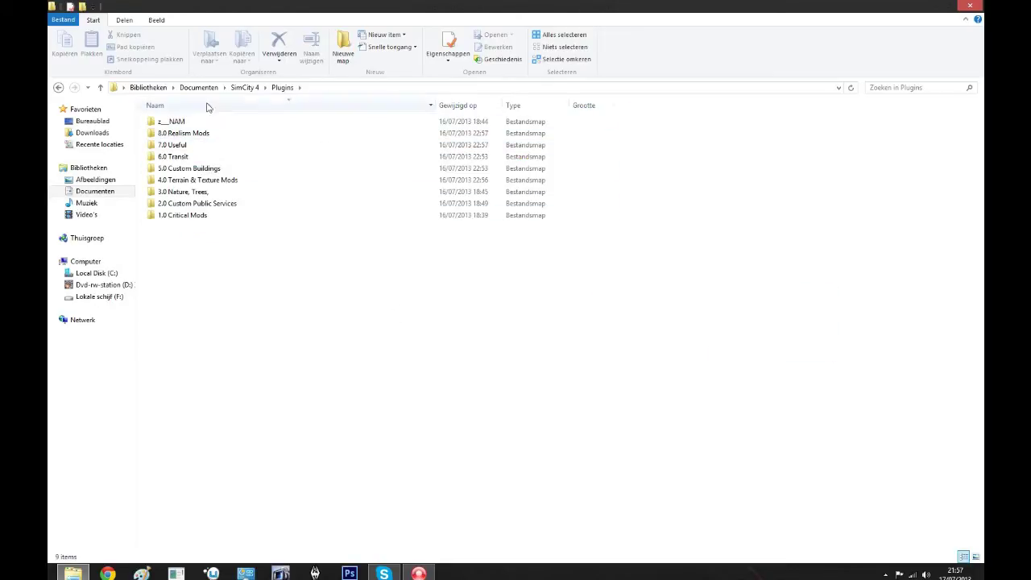
left_click(172, 105)
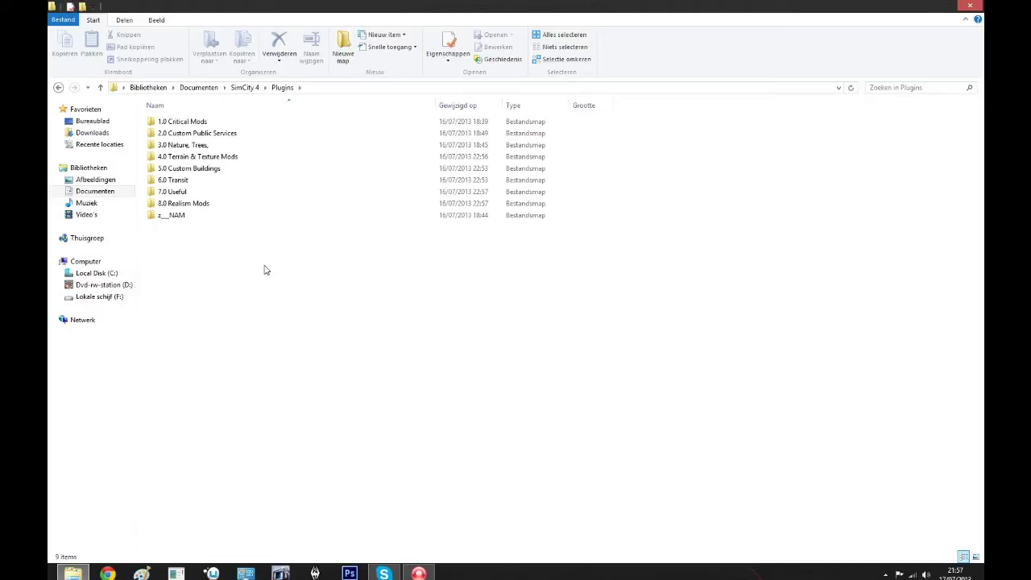
left_click(163, 217)
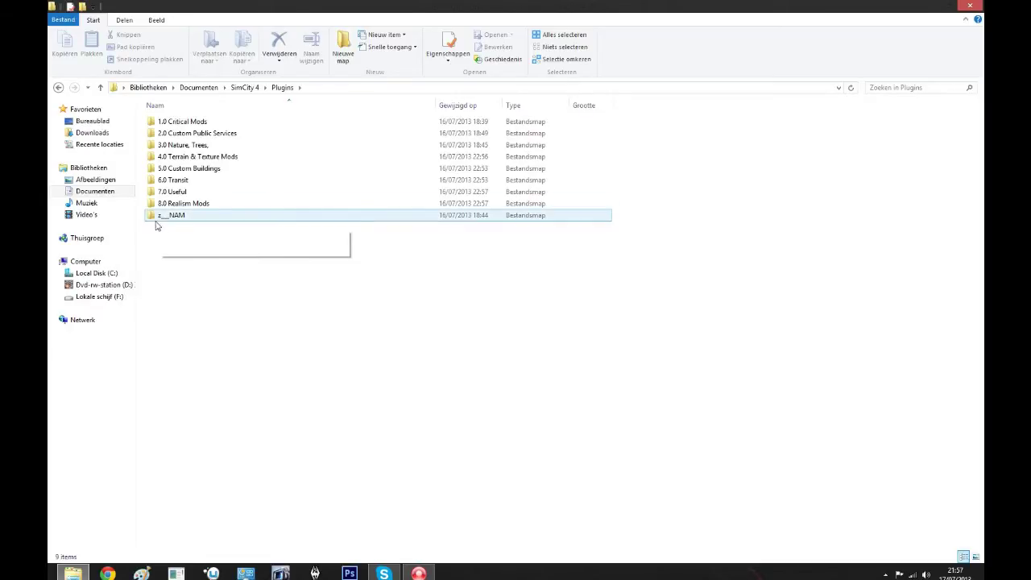
left_click(144, 256)
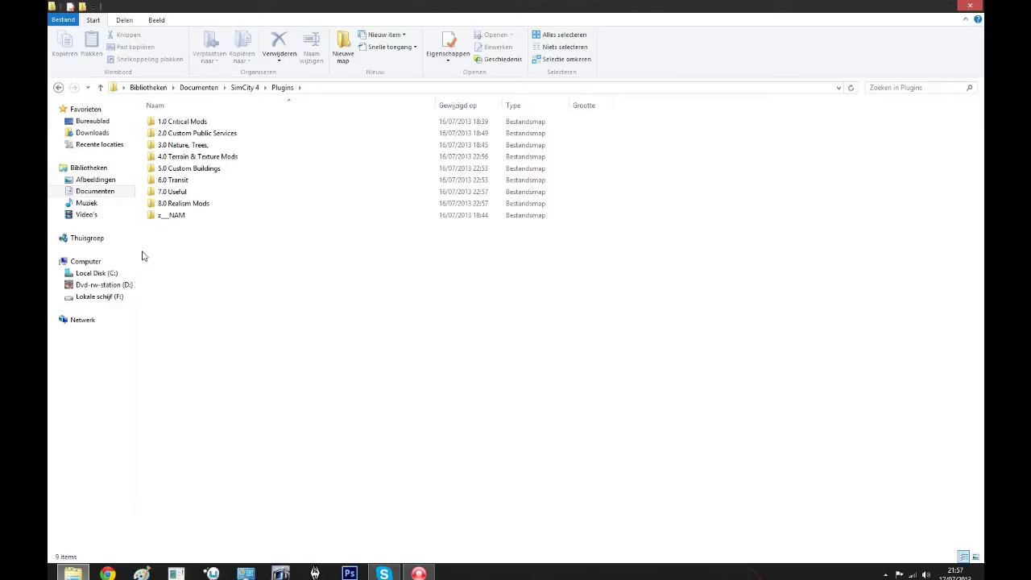
left_click(199, 125)
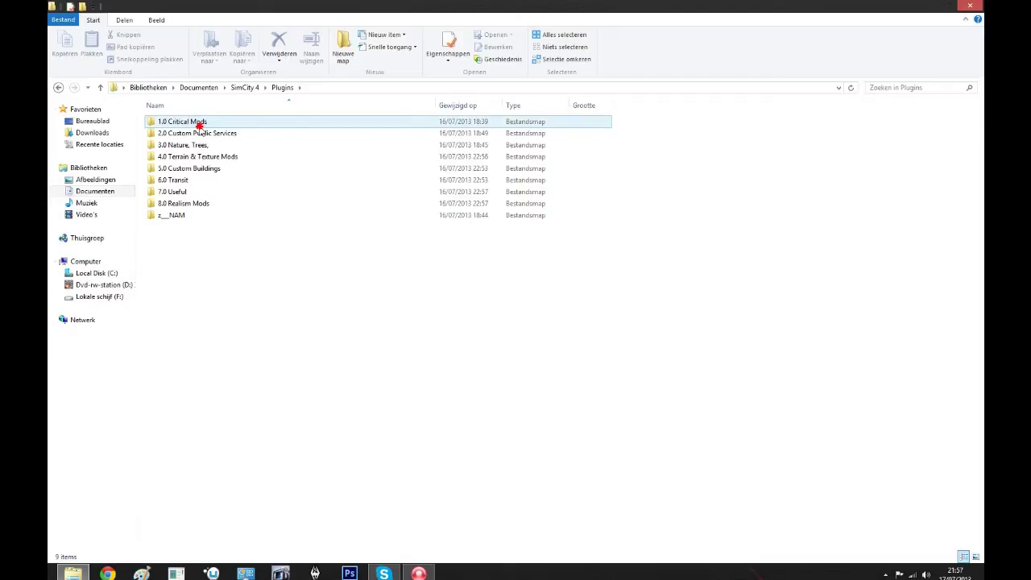
double_click(199, 126)
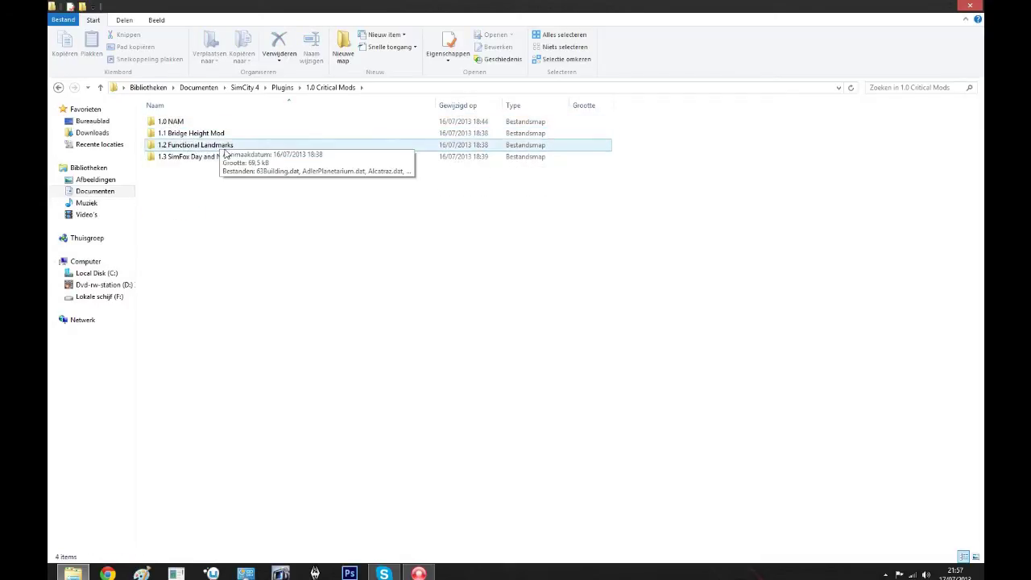
left_click(228, 161)
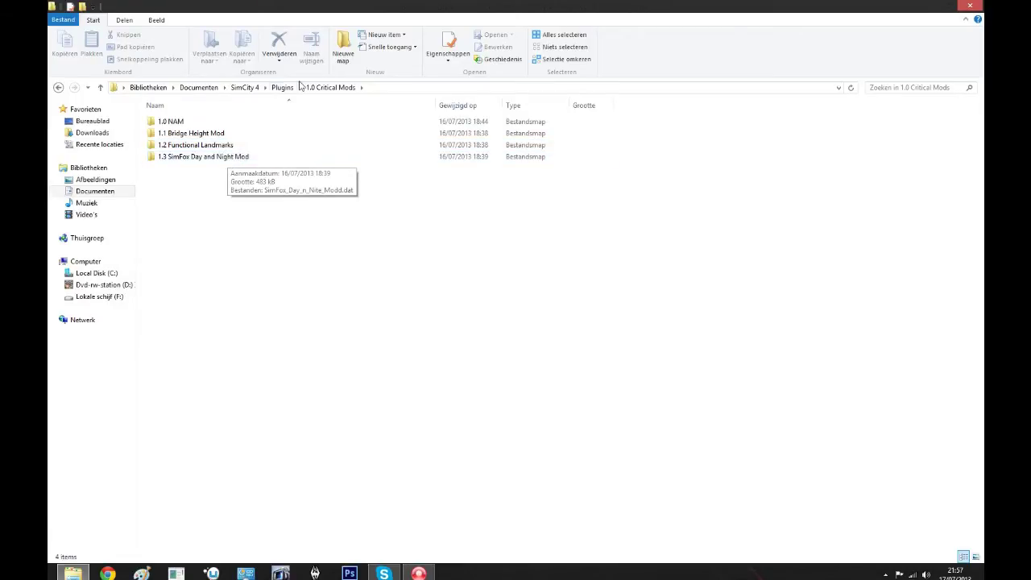
left_click(287, 90)
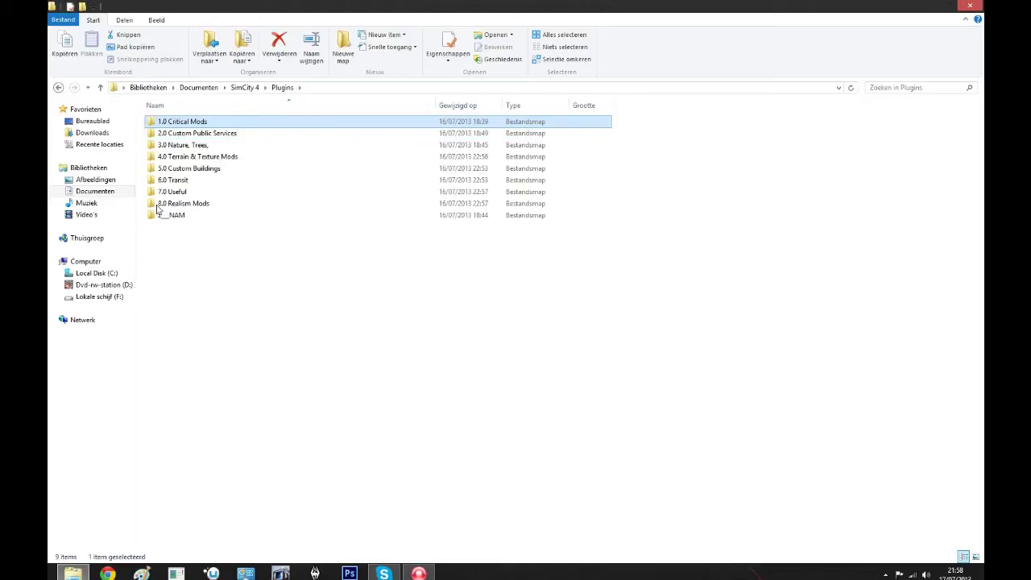
double_click(225, 135)
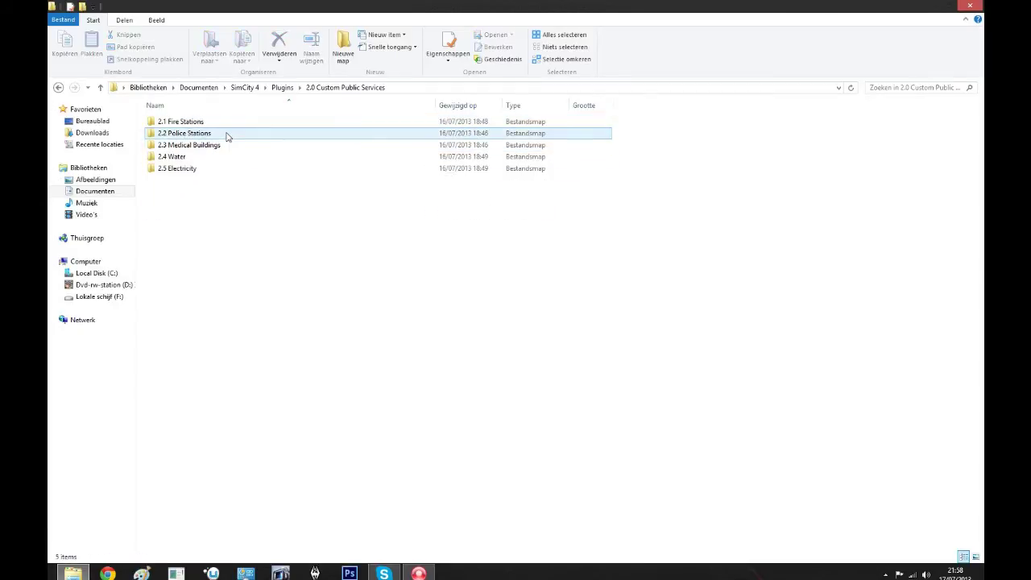
left_click(58, 87)
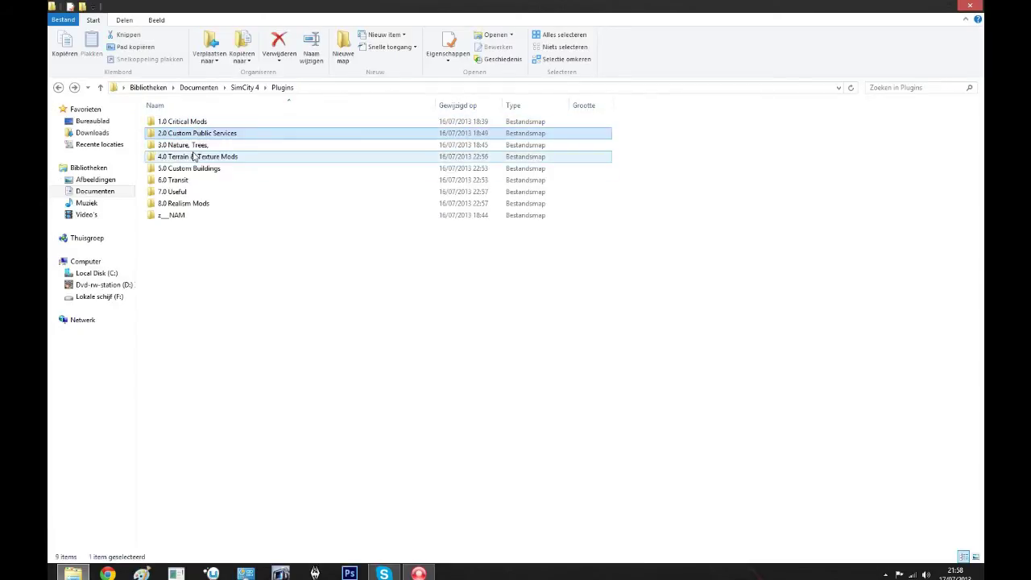
left_click(196, 146)
double_click(196, 146)
key("alt+Left")
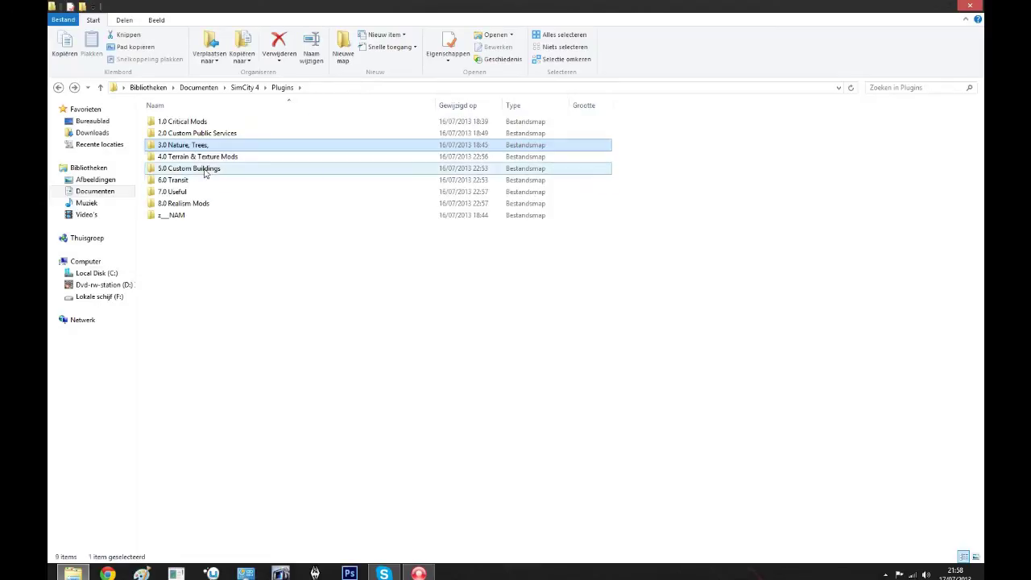
double_click(213, 164)
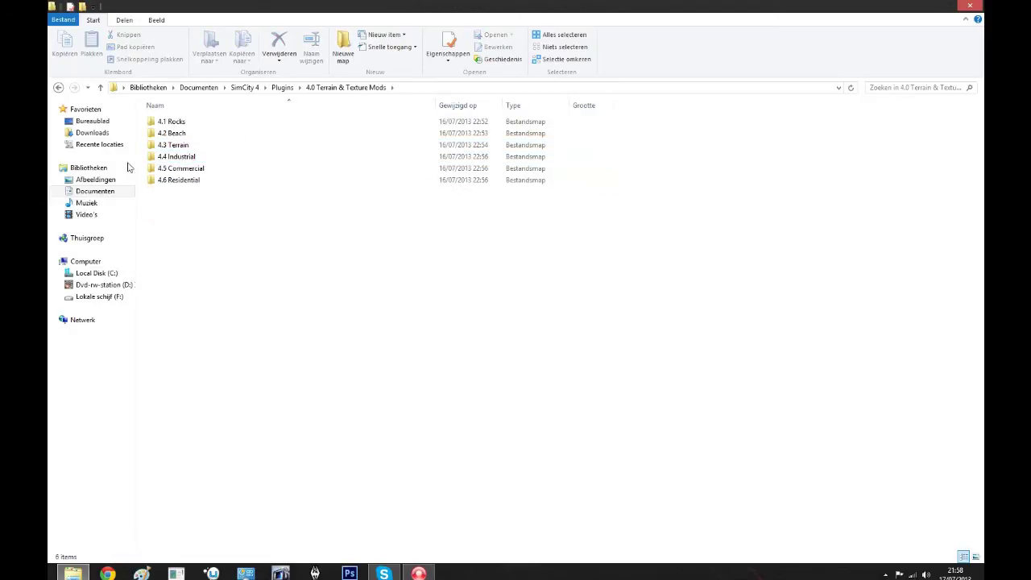
key("alt+Left")
double_click(202, 171)
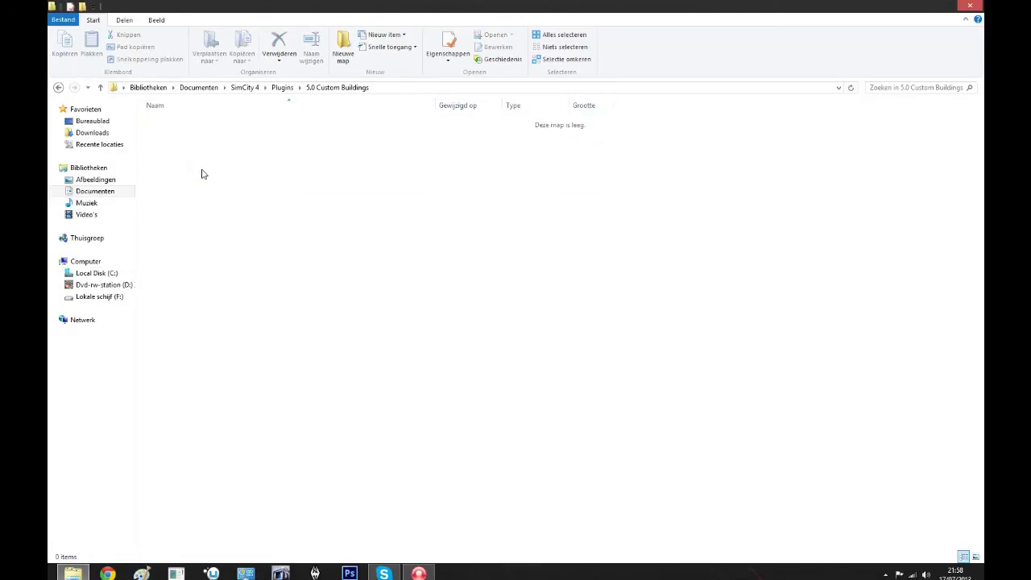
key("alt+Left")
left_click(178, 181)
double_click(179, 181)
key("alt+Left")
double_click(186, 193)
key("alt+Left")
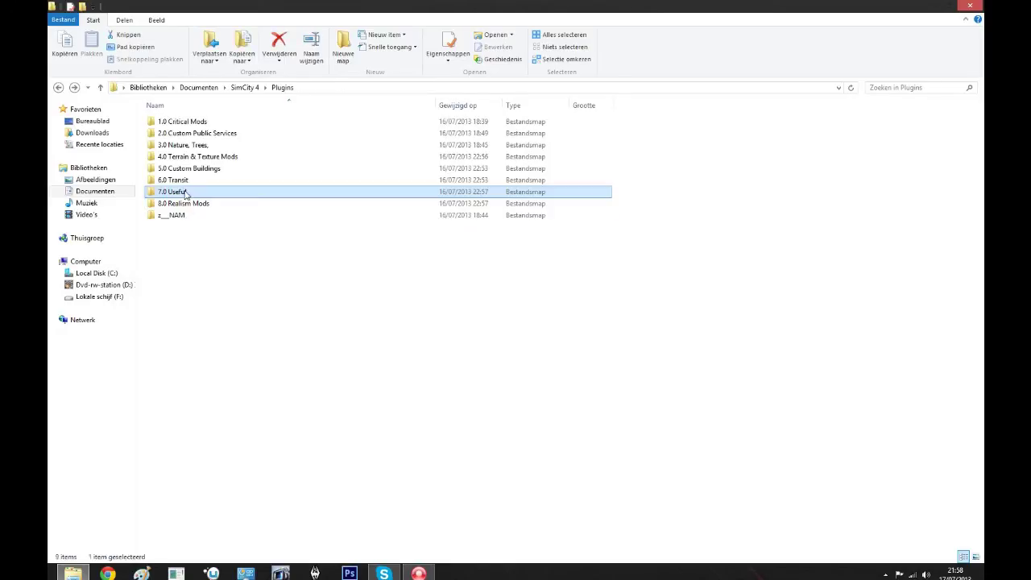
double_click(186, 205)
key("alt+Left")
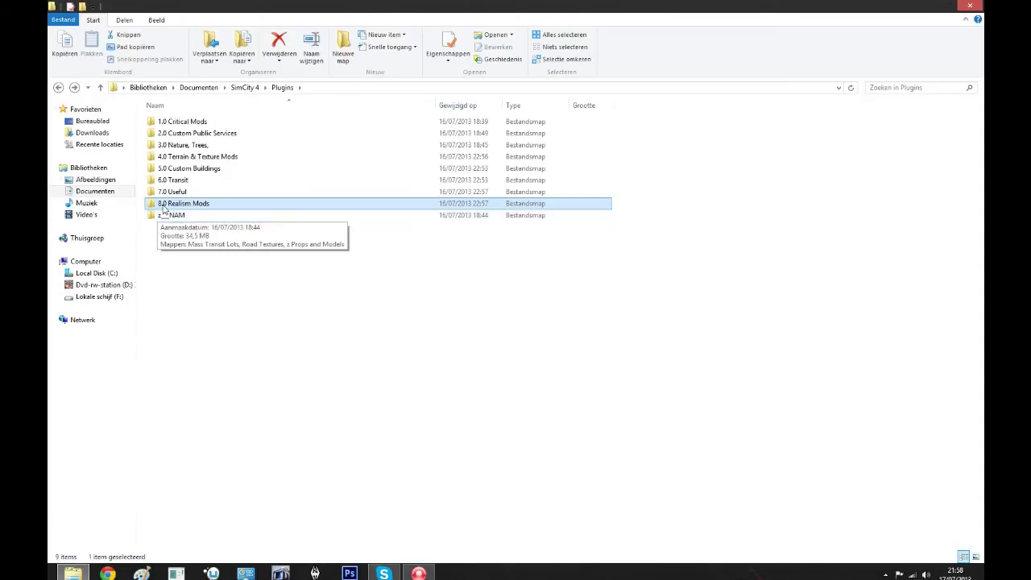
- Peek into 8.0 Realism Mods and its 8.1 AbandonmentMod v1.2 subfolder, returning to Plugins
double_click(163, 204)
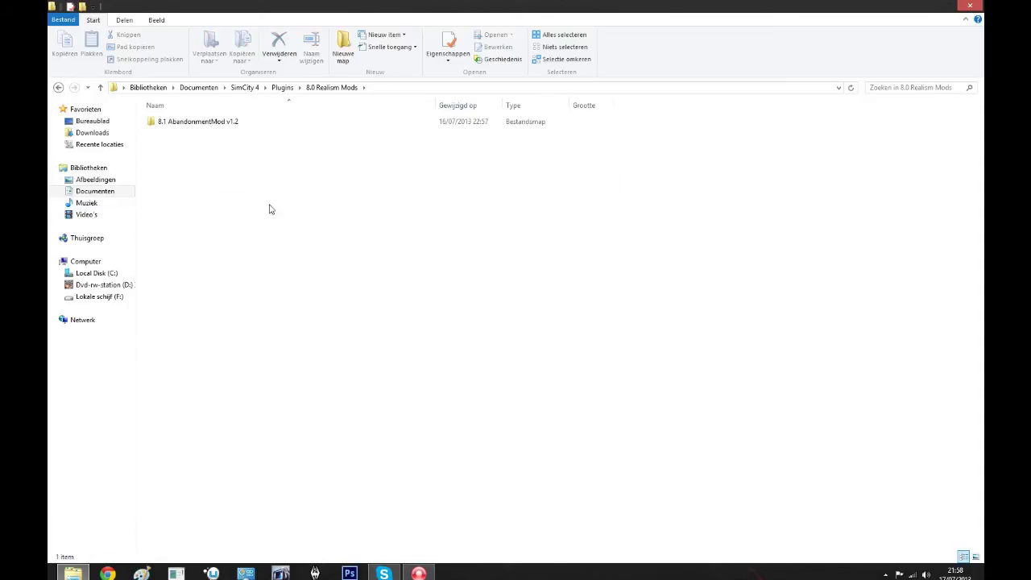
left_click(206, 127)
key("alt+Left")
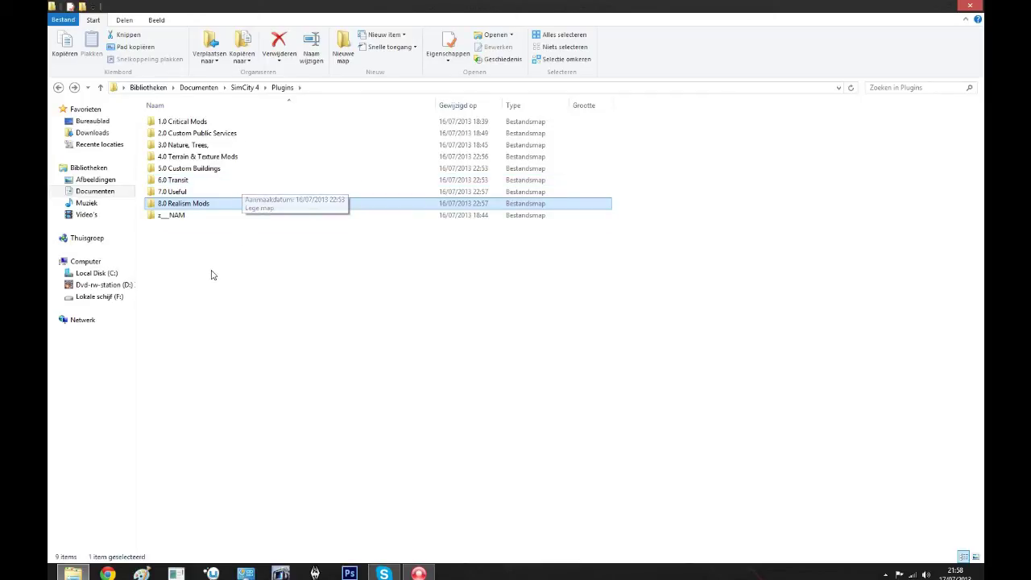
mouse_move(184, 204)
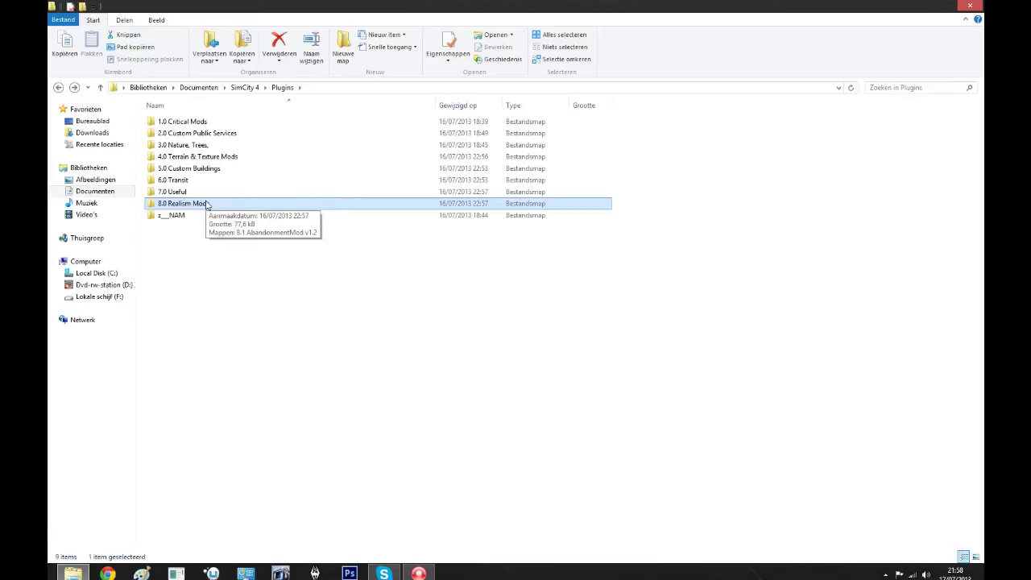
double_click(206, 204)
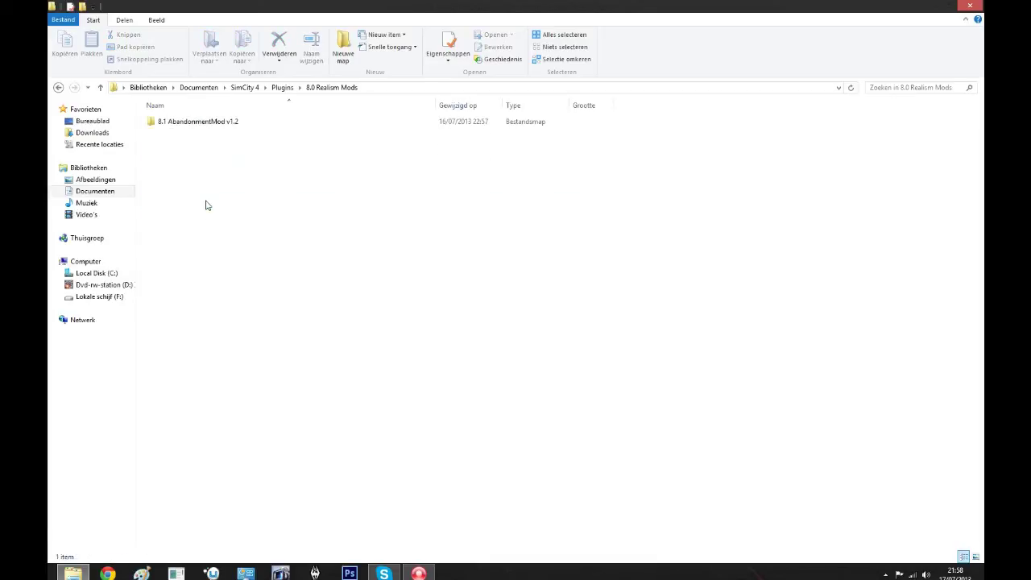
double_click(203, 121)
key("BackSpace")
key("BackSpace")
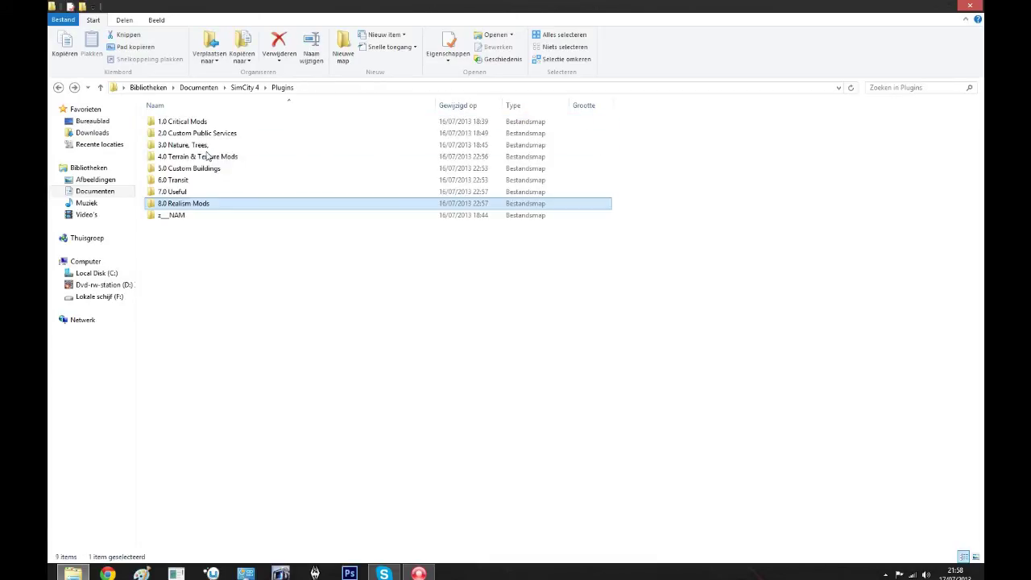
- View the 8.1 AbandonmentMod v1.2 files, then go back up to Plugins
double_click(202, 203)
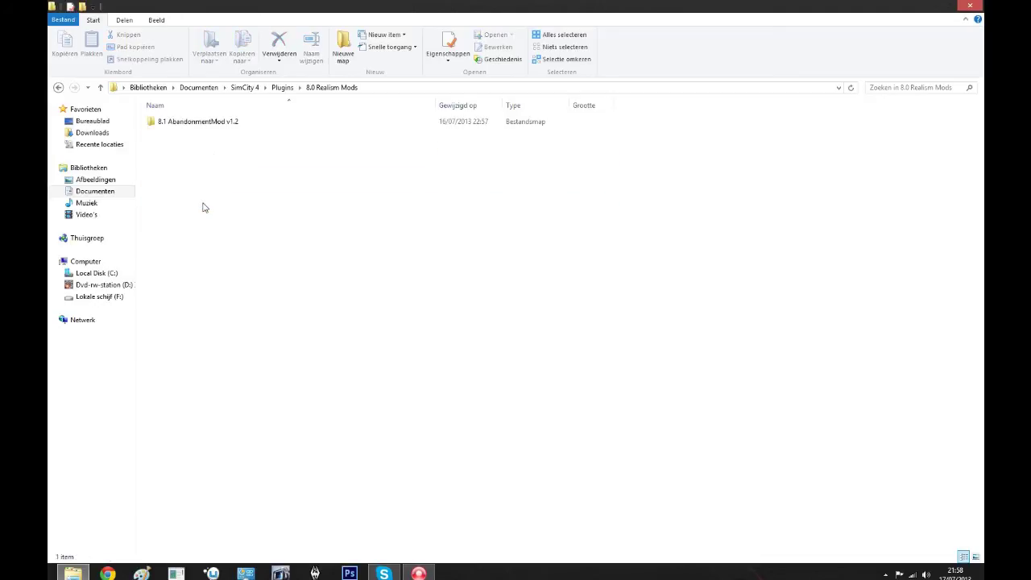
double_click(222, 126)
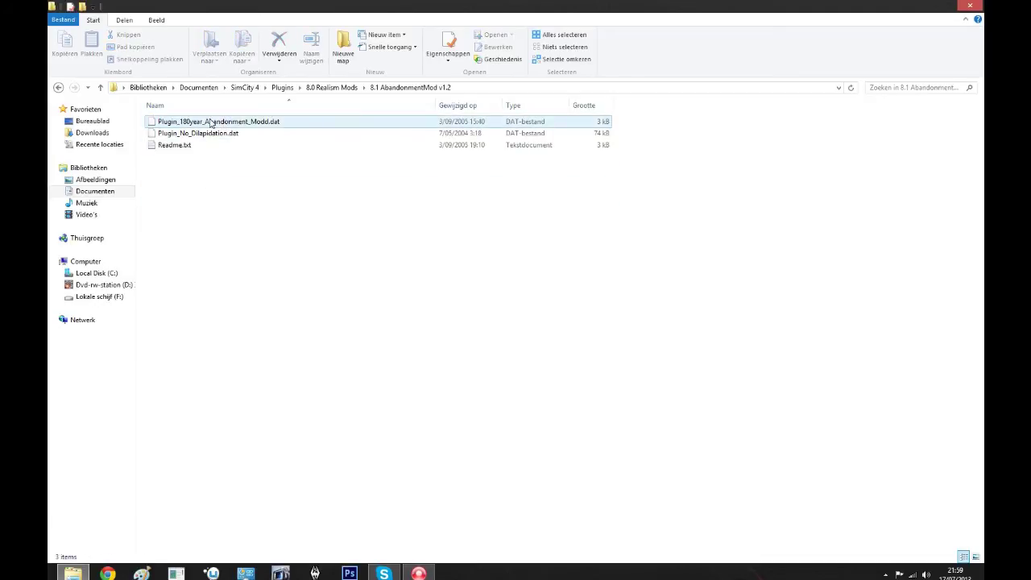
mouse_move(175, 145)
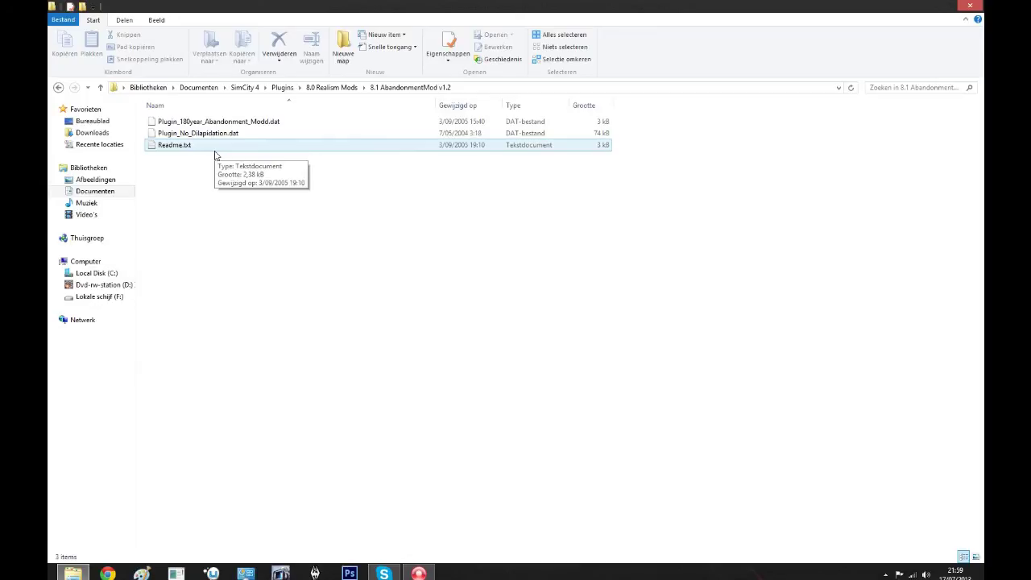
left_click(338, 88)
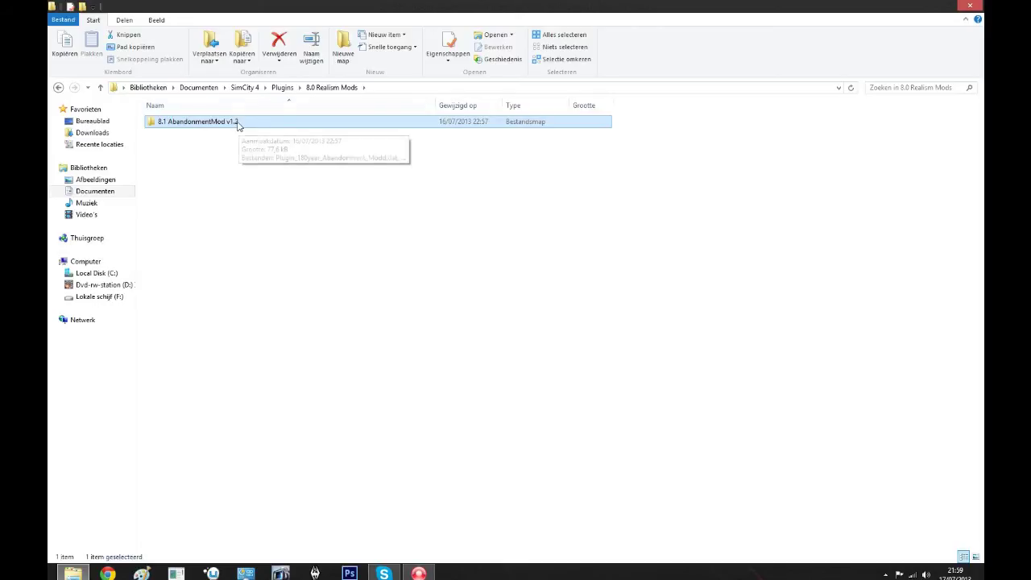
left_click(282, 87)
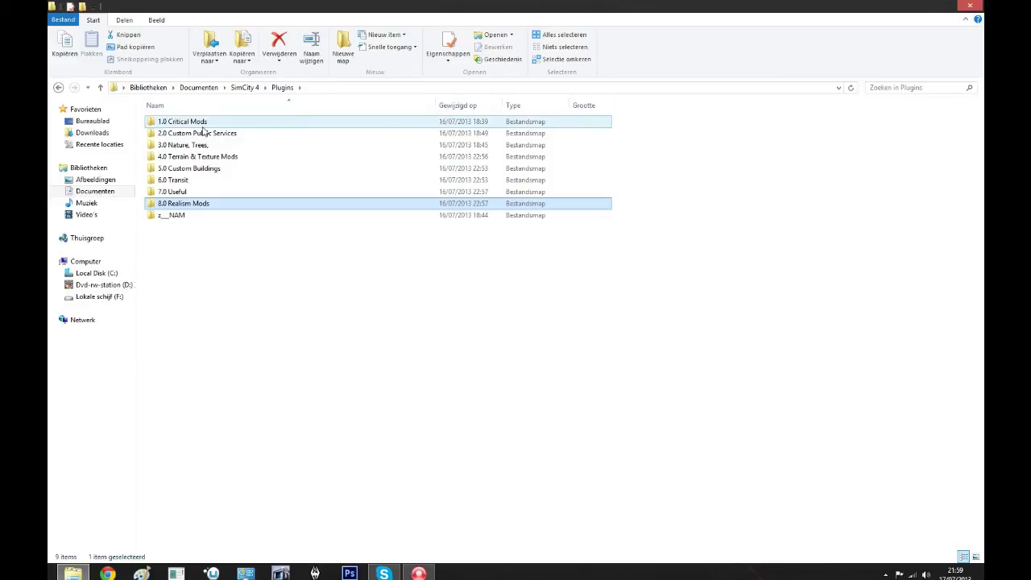
- Tour 1.0 Critical Mods and 1.3 SimFox Day and Night Mod, then open 3.0 Nature, Trees,
double_click(201, 124)
left_click(190, 159)
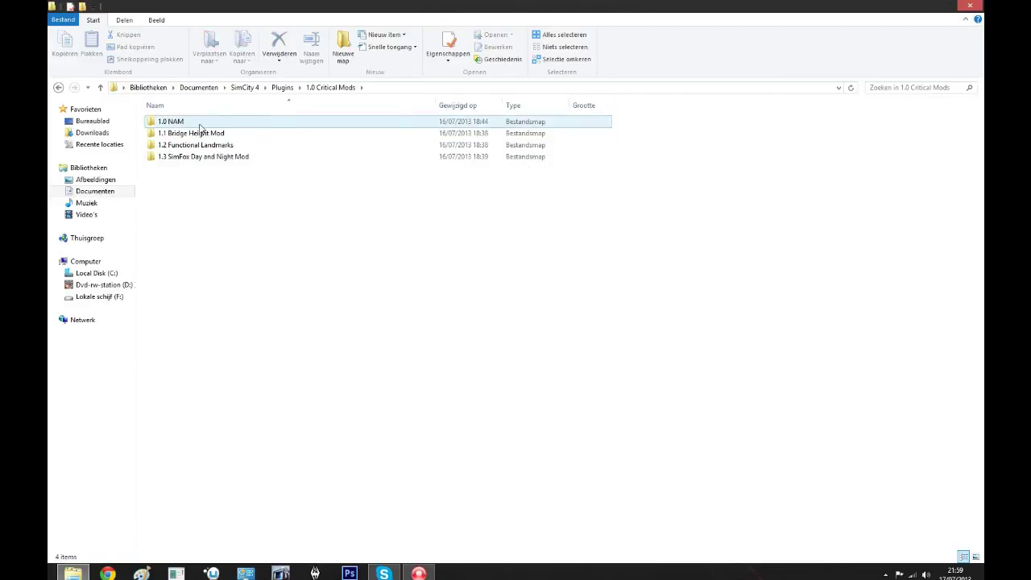
double_click(246, 161)
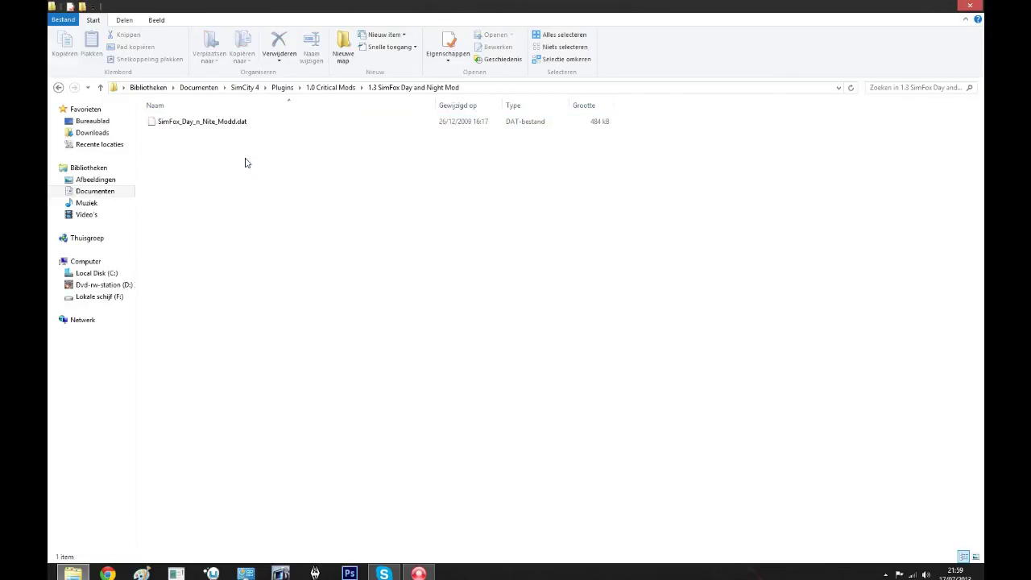
key("BackSpace")
mouse_move(234, 164)
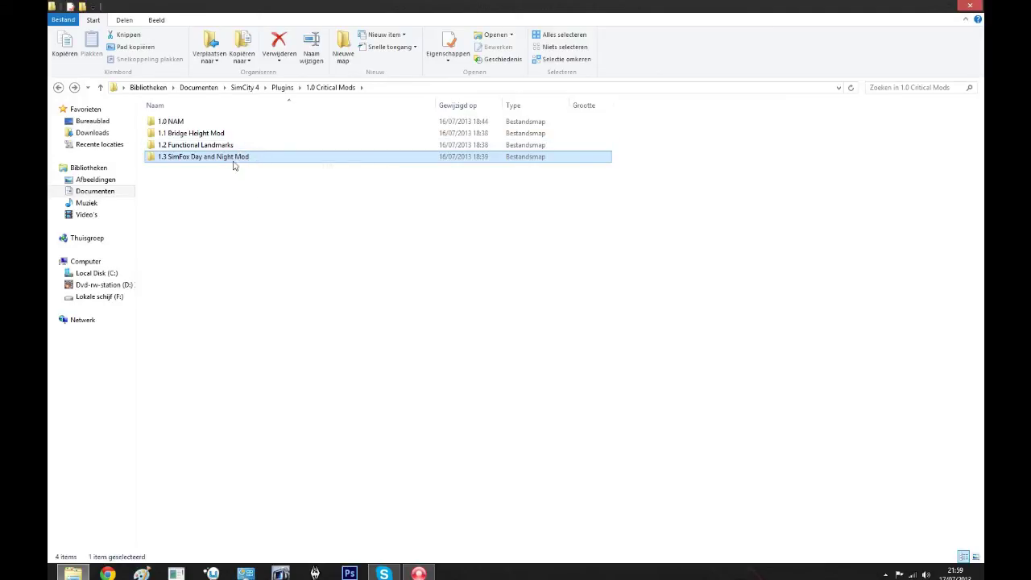
key("BackSpace")
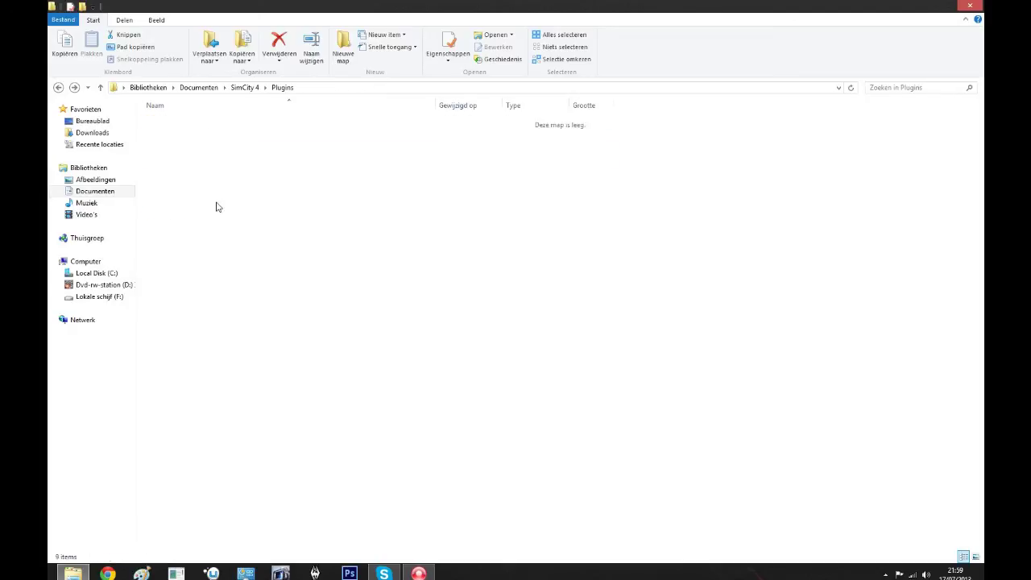
double_click(179, 145)
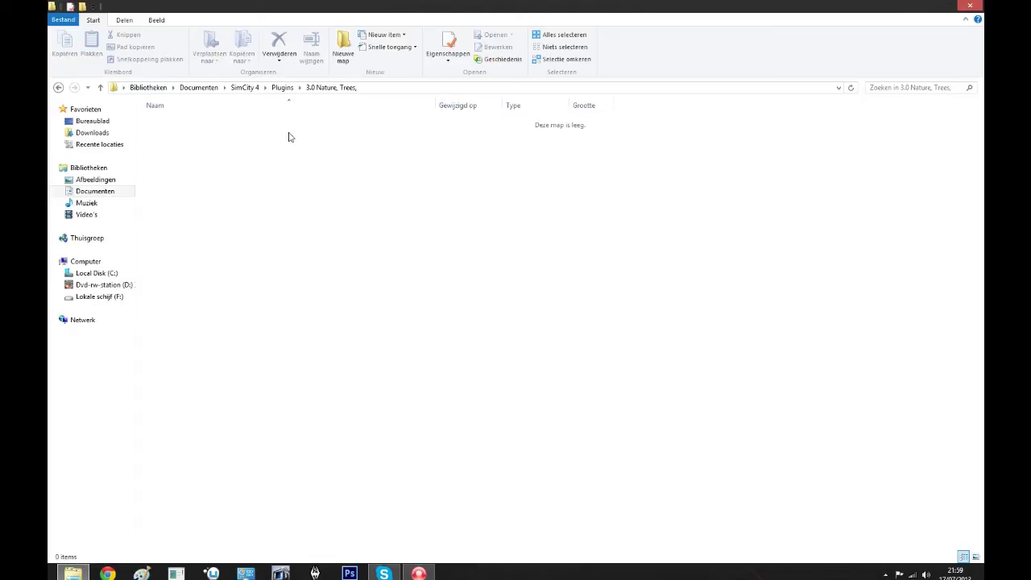
- Open 4.0 Terrain & Texture Mods and browse 4.1 Rocks, SHK HD Rock Mods and 4.2 Beach
key("BackSpace")
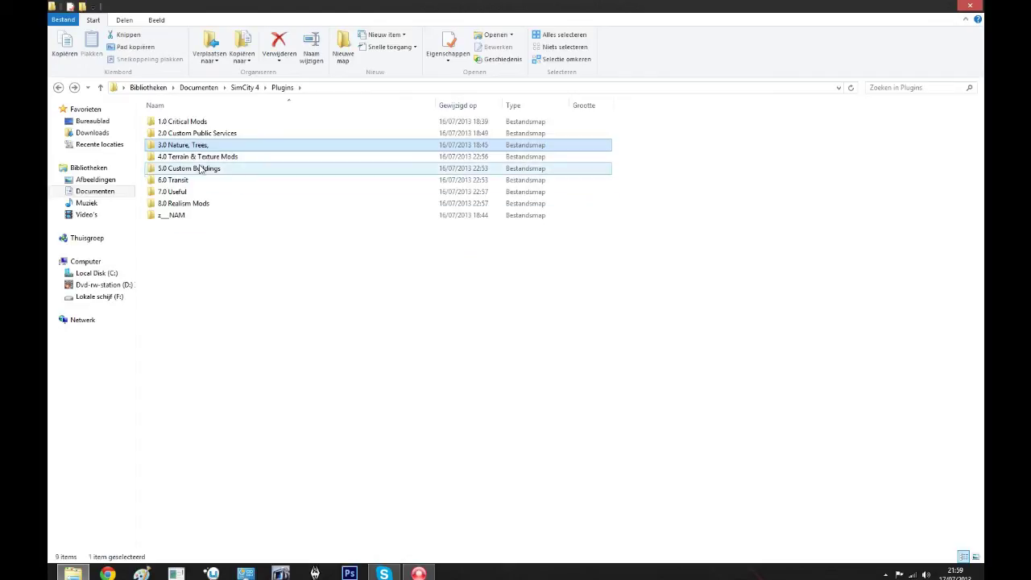
double_click(195, 157)
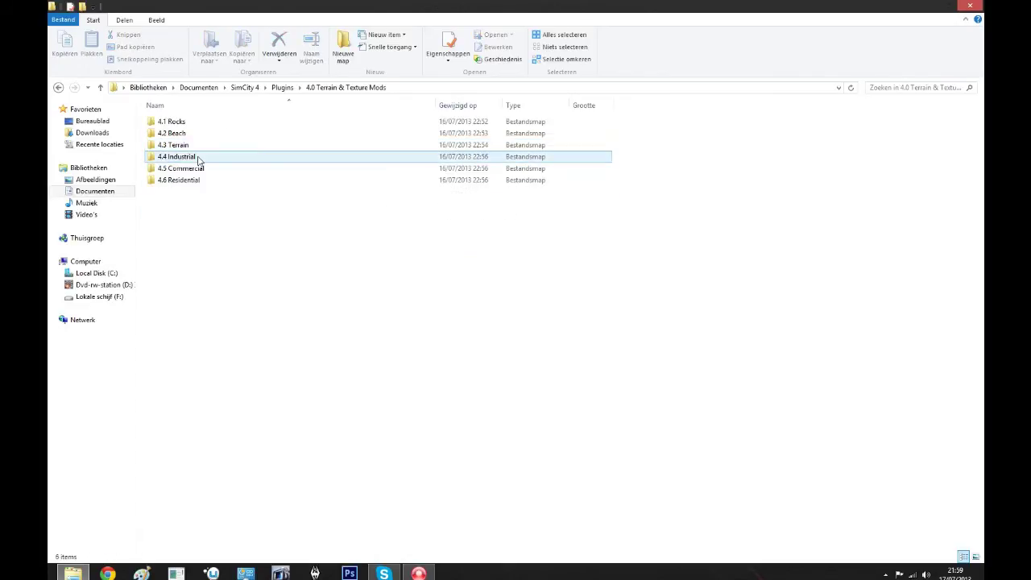
double_click(191, 124)
double_click(192, 123)
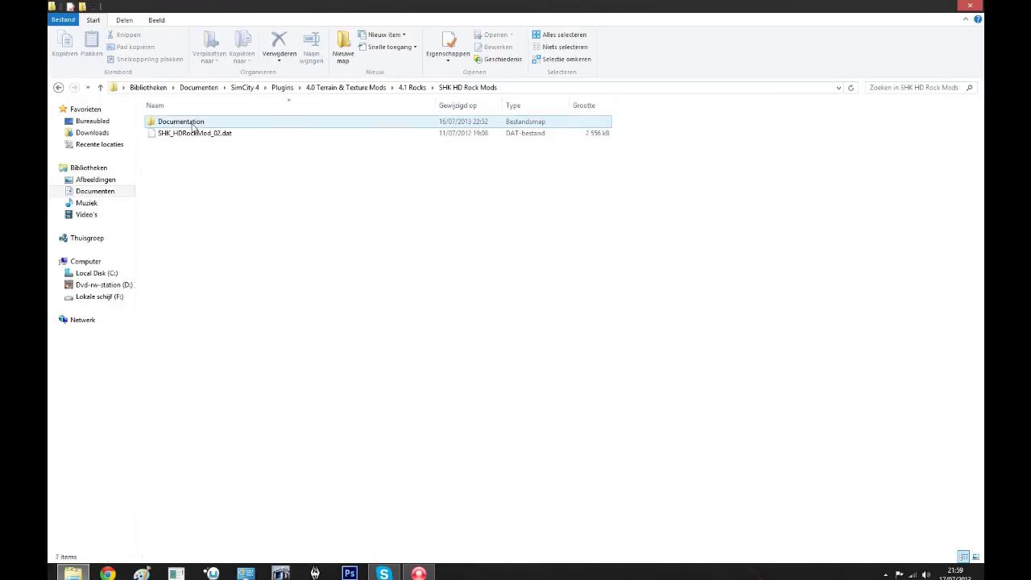
key("BackSpace")
key("BackSpace")
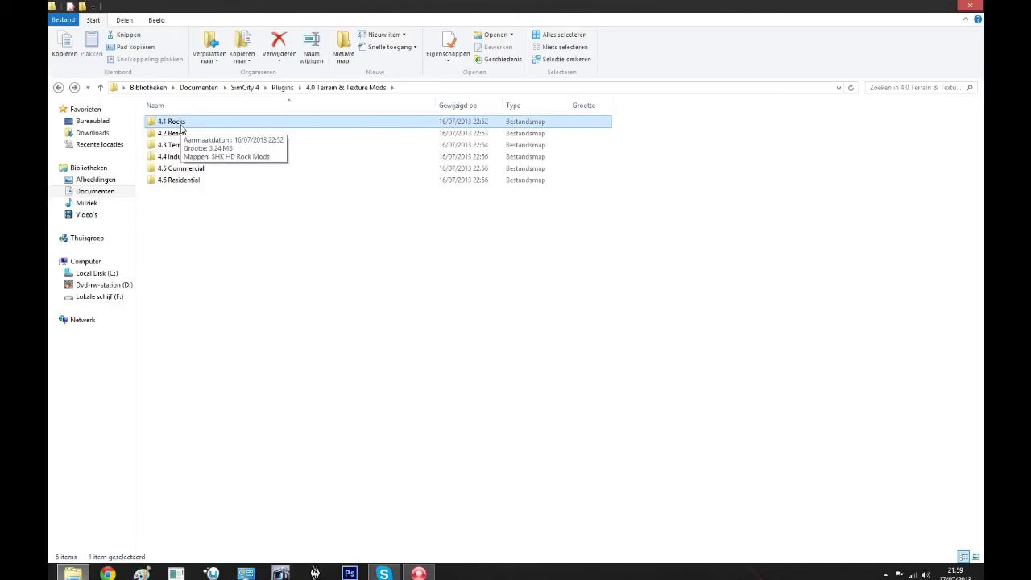
double_click(178, 134)
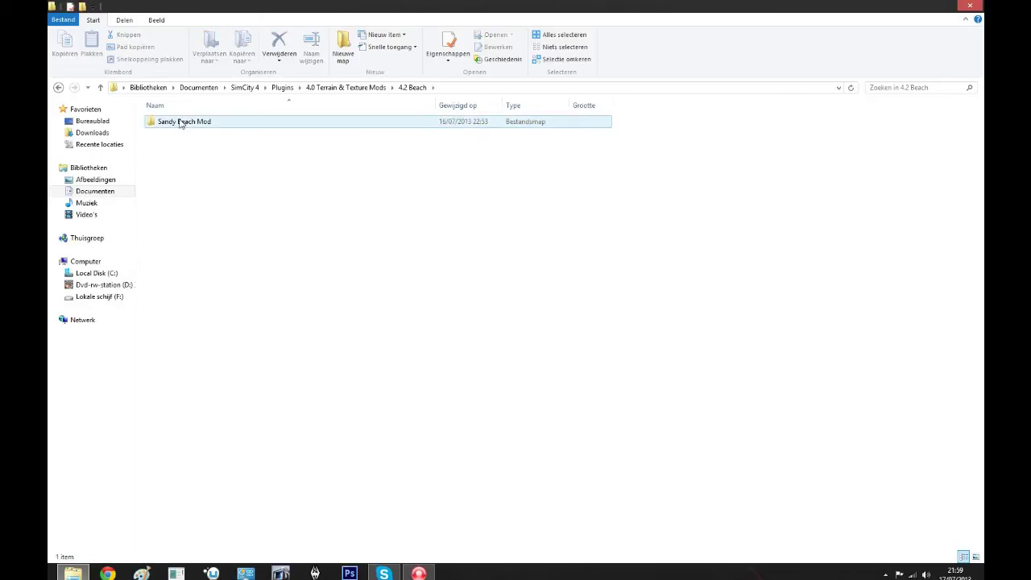
key("BackSpace")
- Browse the 4.3 Terrain, 4.4 Industrial, 4.5 Commercial and 4.6 Residential subfolders
double_click(177, 147)
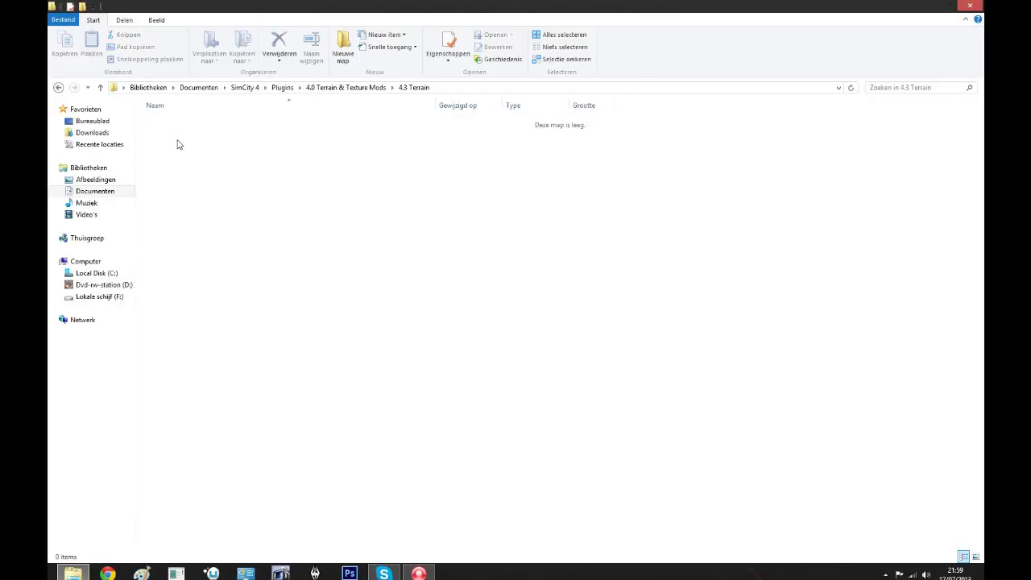
key("BackSpace")
double_click(177, 161)
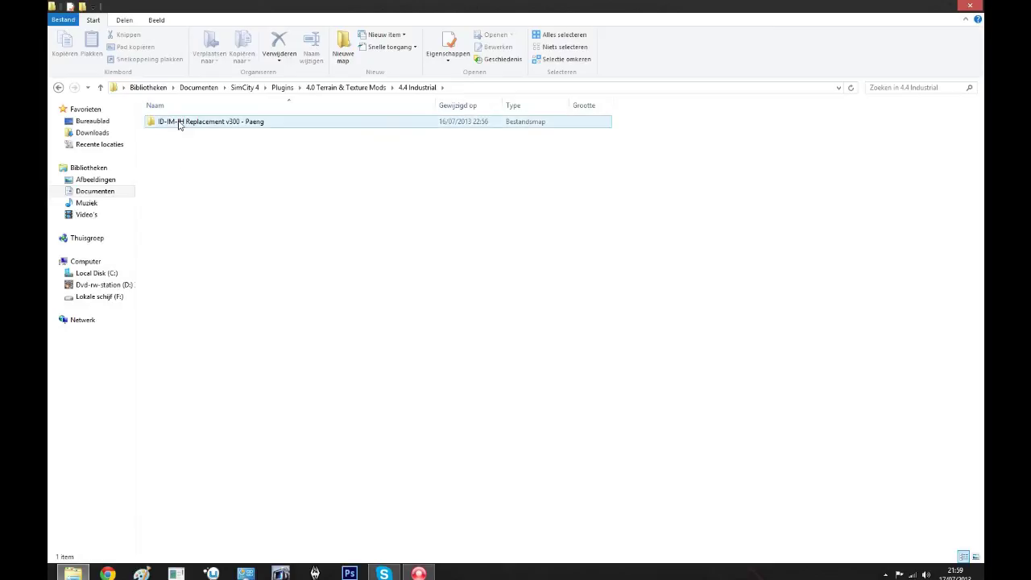
mouse_move(209, 122)
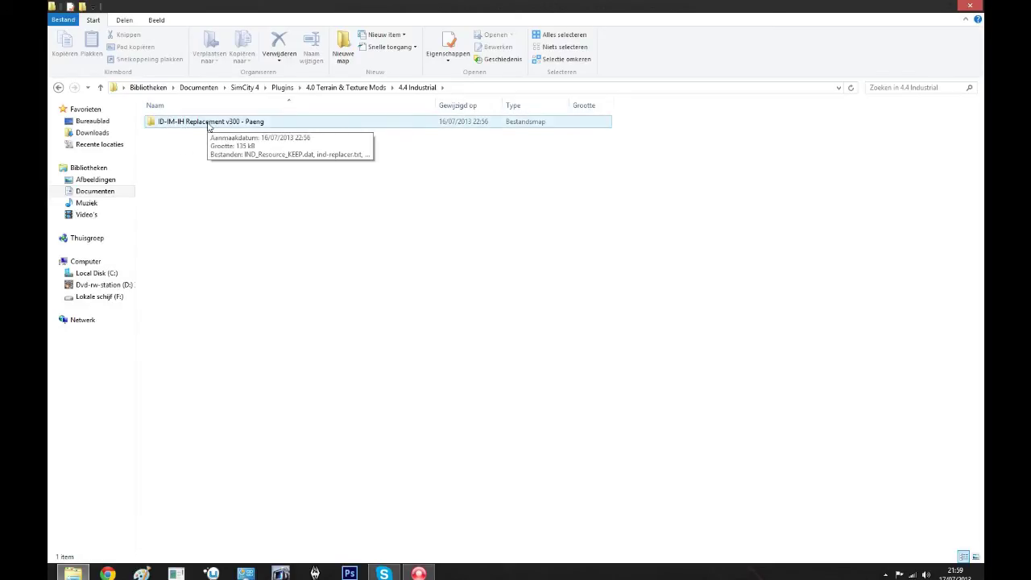
key("BackSpace")
left_click(196, 168)
double_click(196, 169)
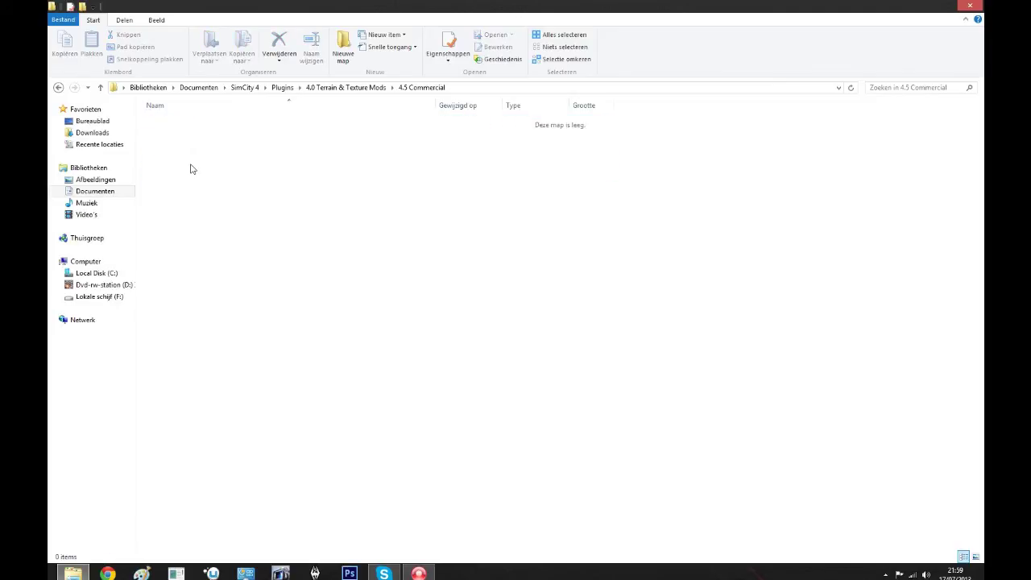
key("BackSpace")
double_click(184, 185)
key("BackSpace")
key("BackSpace")
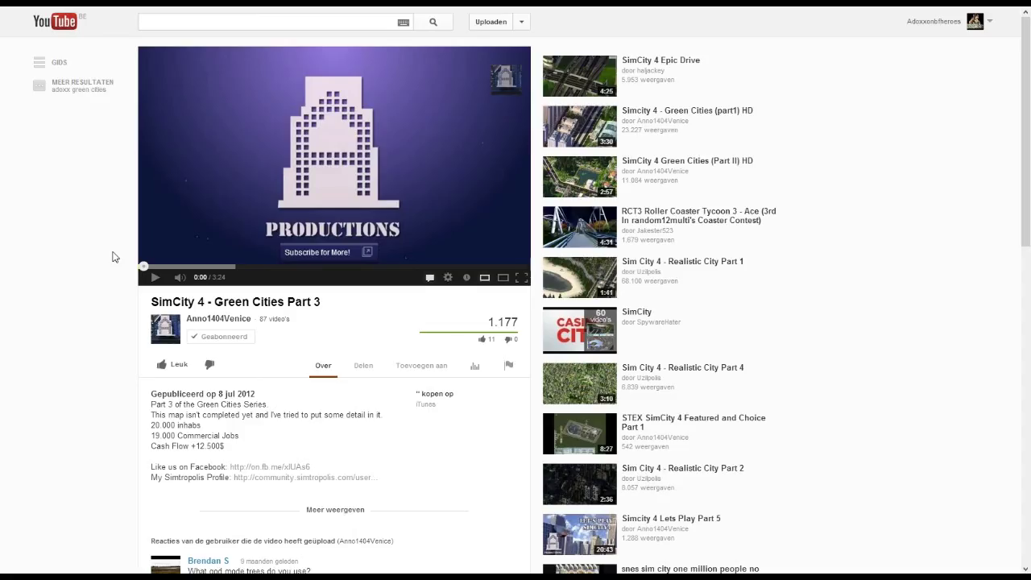
- Like the Green Cities Part 3 video and view its share and playlist options
left_click(161, 368)
left_click(367, 372)
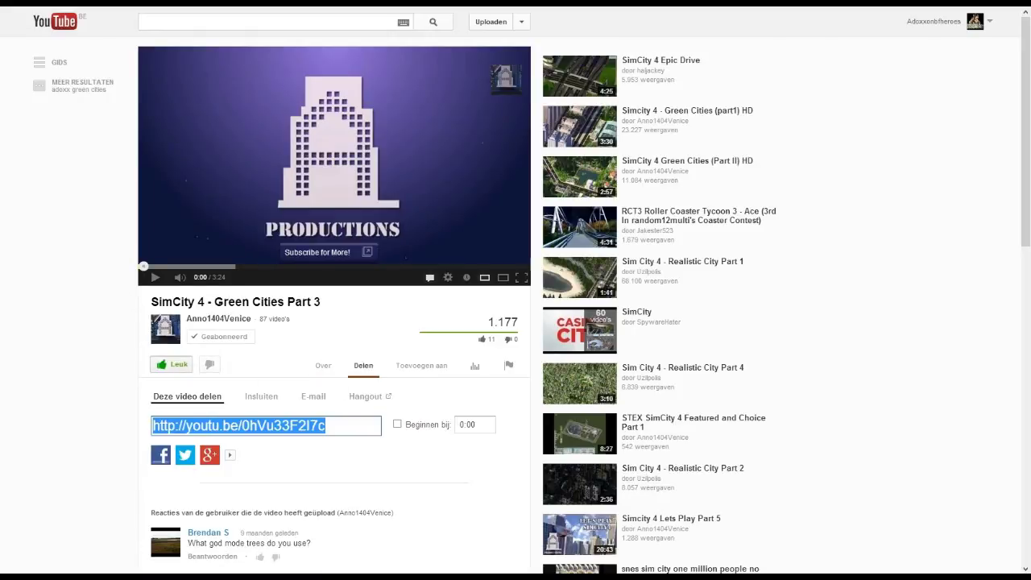
left_click(401, 367)
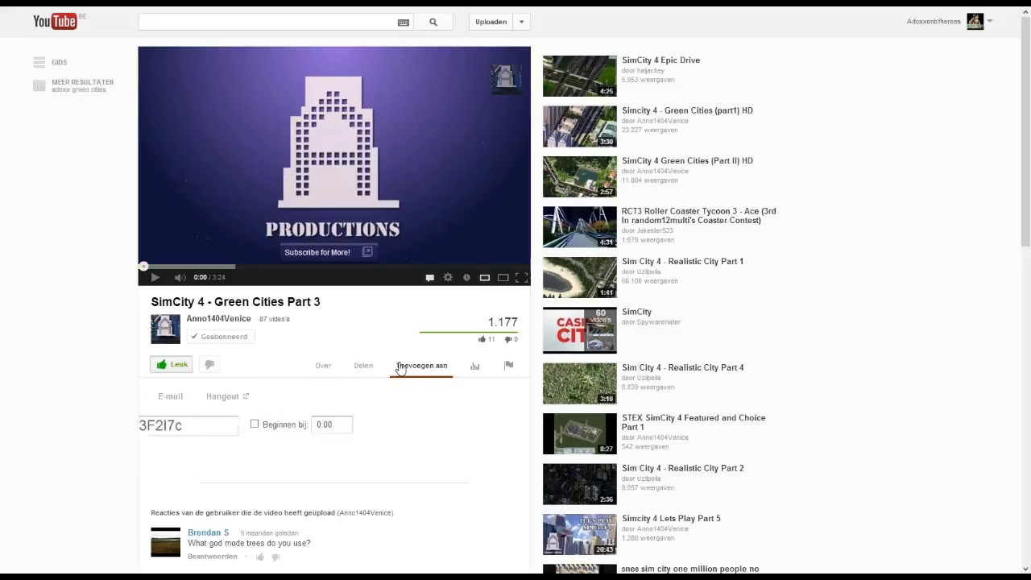